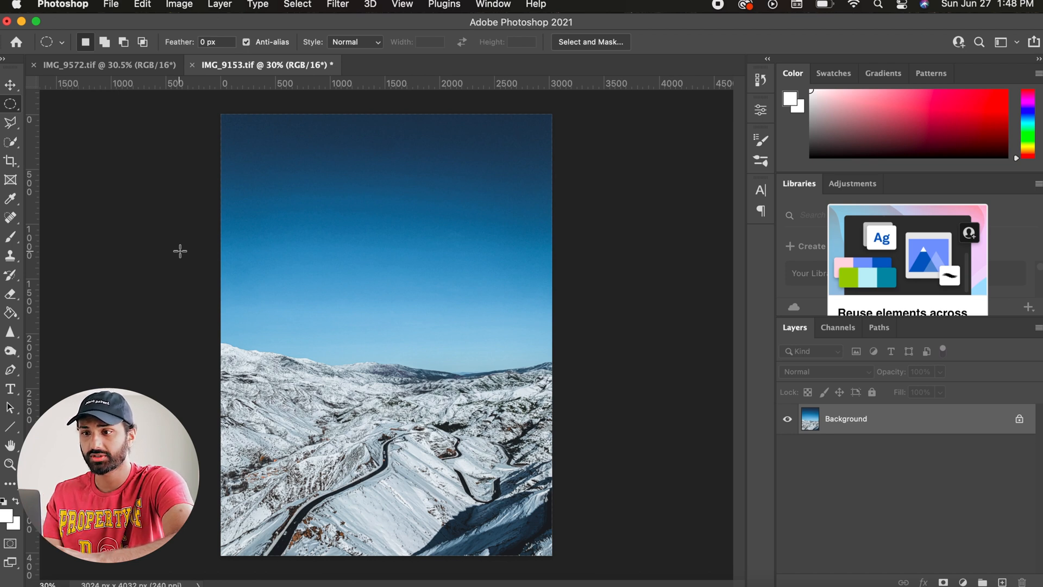
Step: Start Sky Replacement on the snowy mountain photo and choose the dark blue wispy-cloud sky near the end of the Blue Skies presets
click(143, 5)
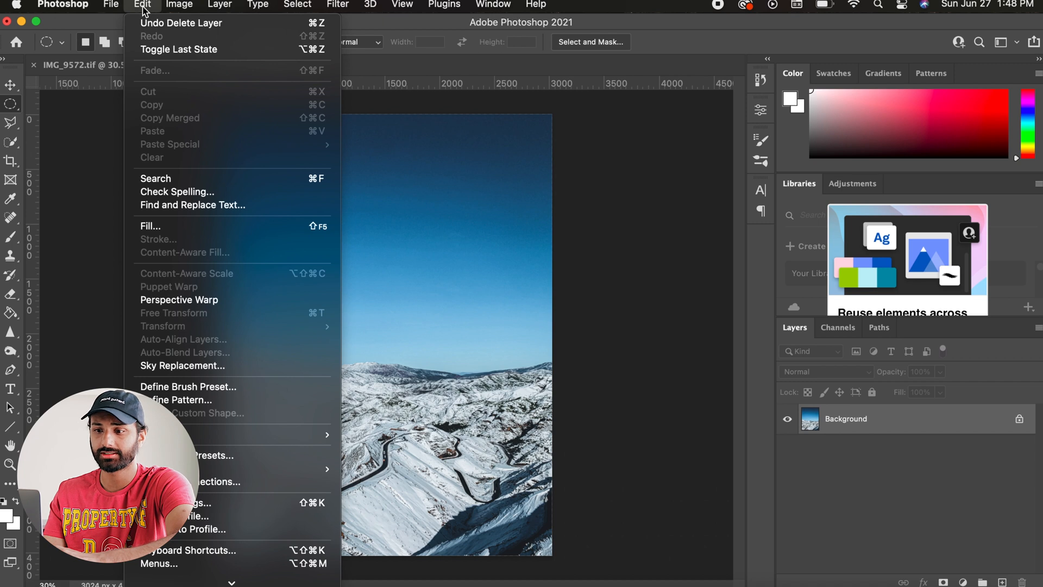
click(239, 362)
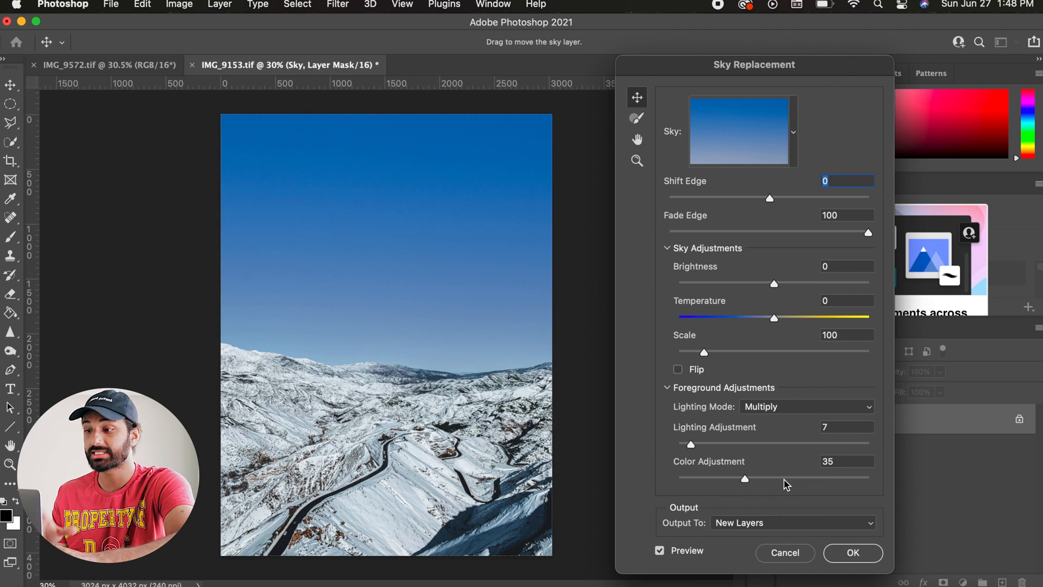
click(795, 133)
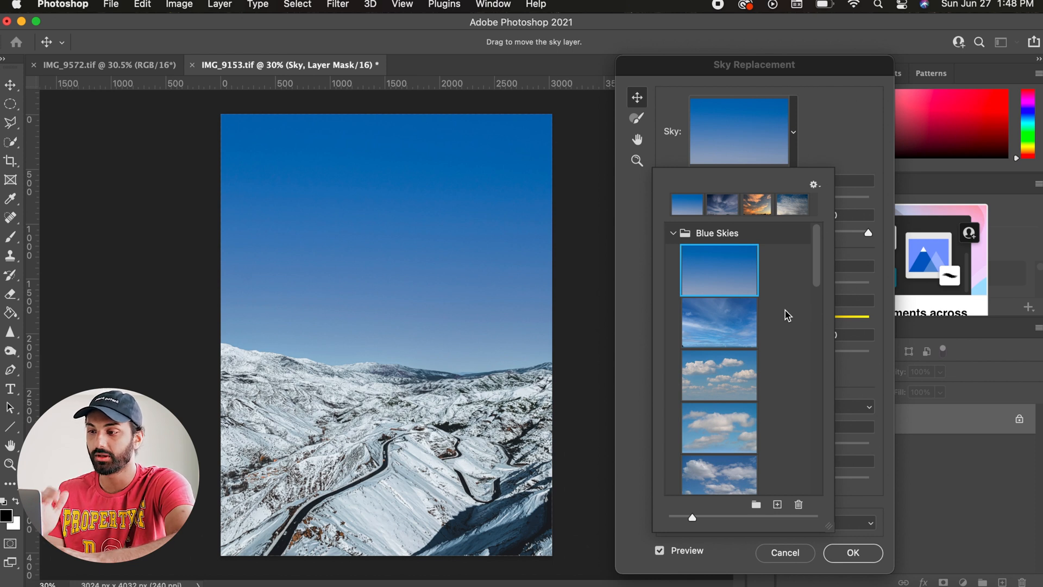
scroll(785, 311, down, 5)
scroll(785, 310, down, 5)
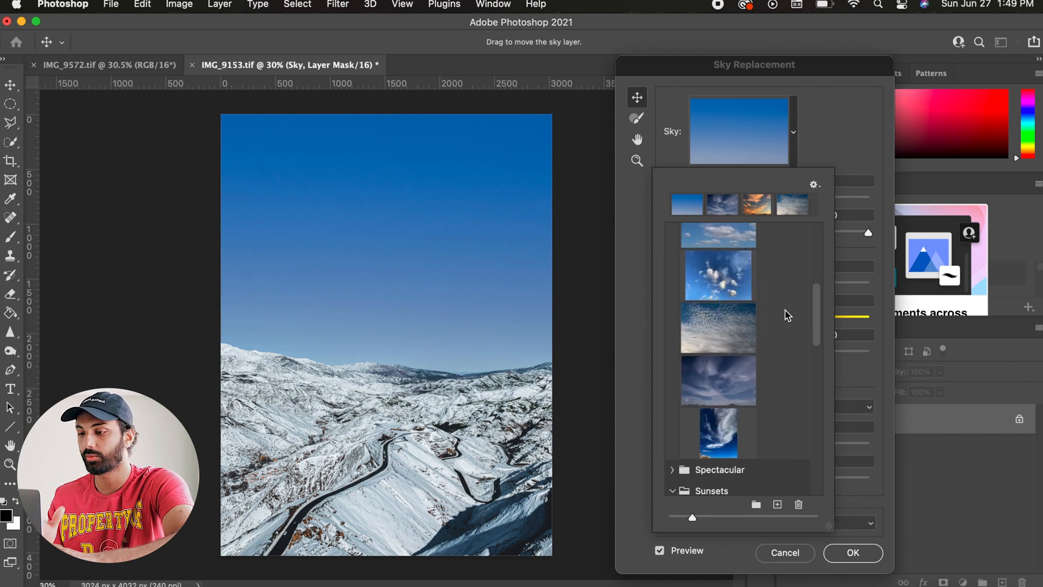
click(728, 372)
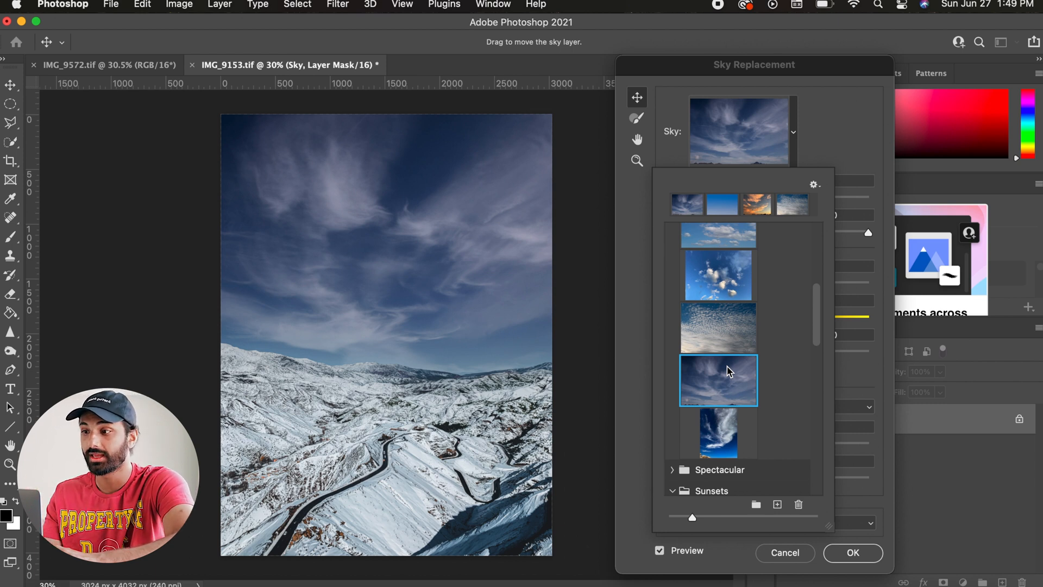
click(845, 130)
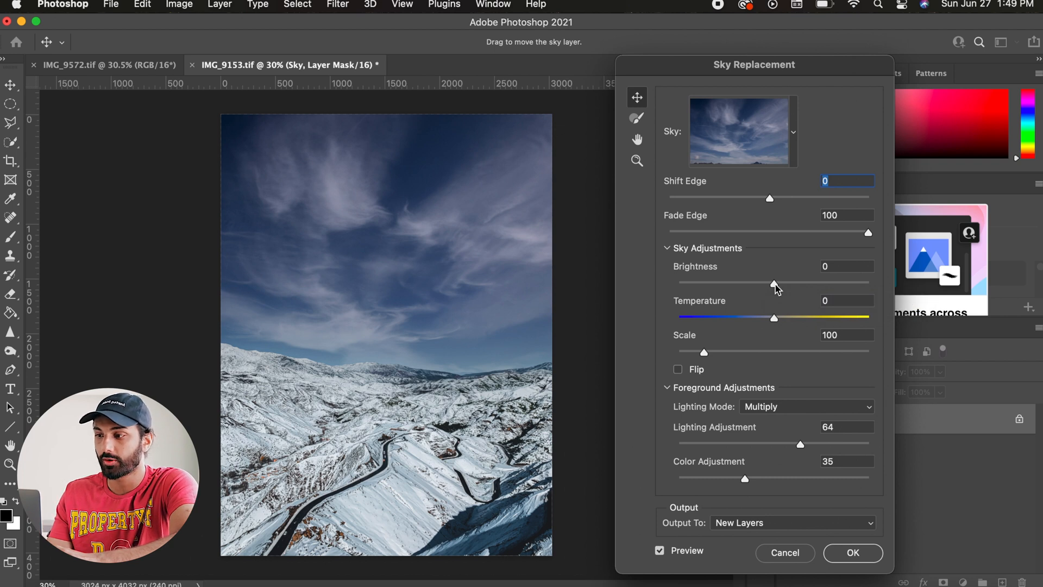
Step: Set the replacement sky's brightness to 38 and its temperature to -8
drag(776, 286, 810, 287)
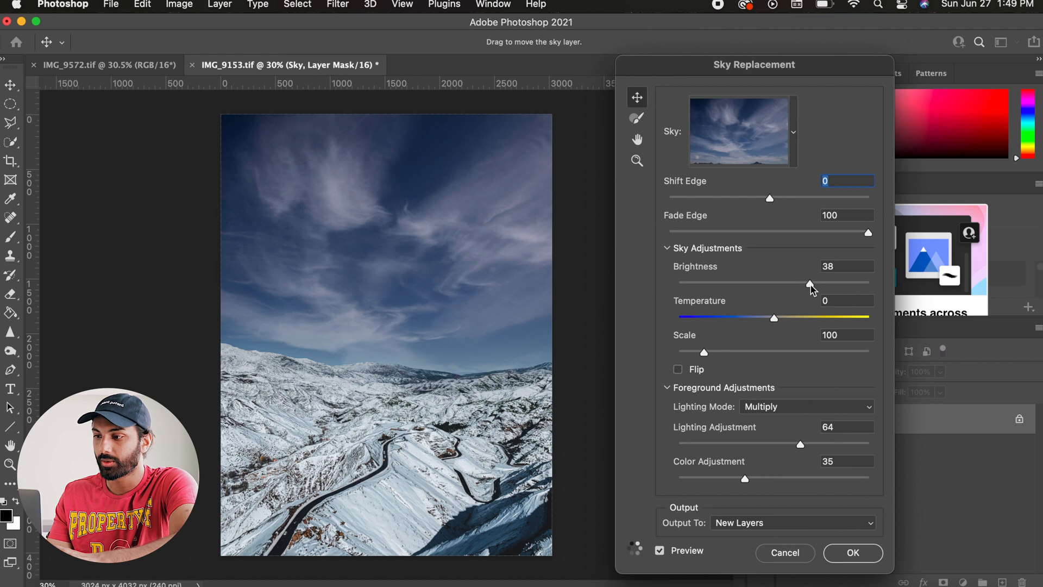
drag(775, 320, 768, 324)
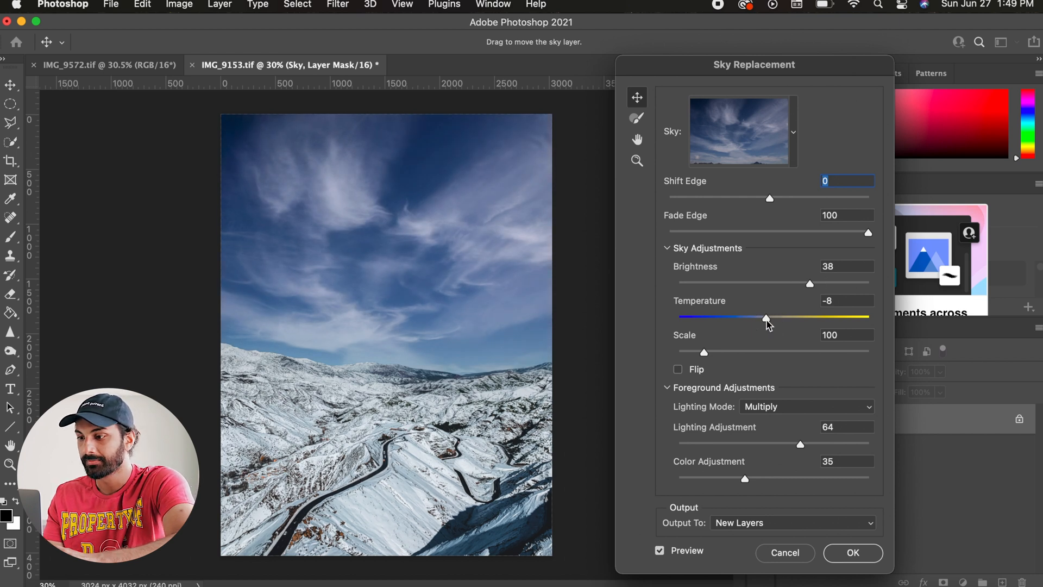
Step: Set the foreground lighting mode to Screen with a lighting adjustment of 66, and apply the sky replacement as new layers
click(791, 409)
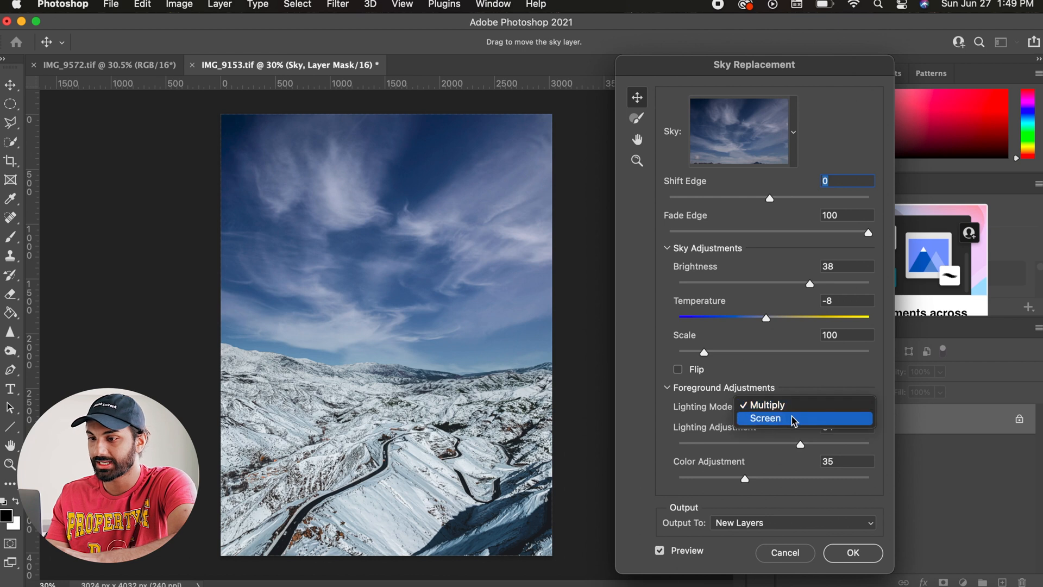
click(793, 420)
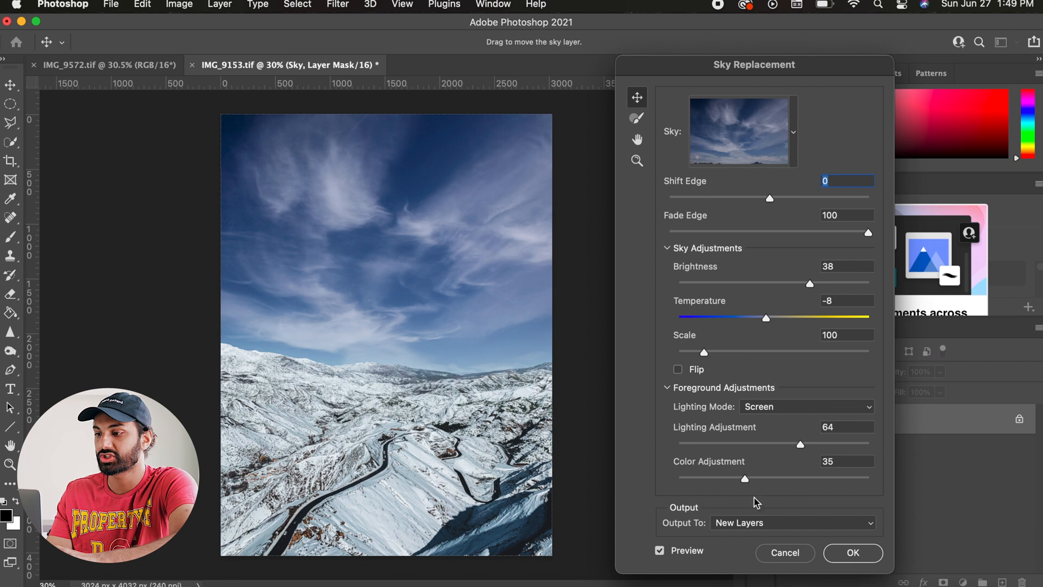
drag(807, 449, 809, 451)
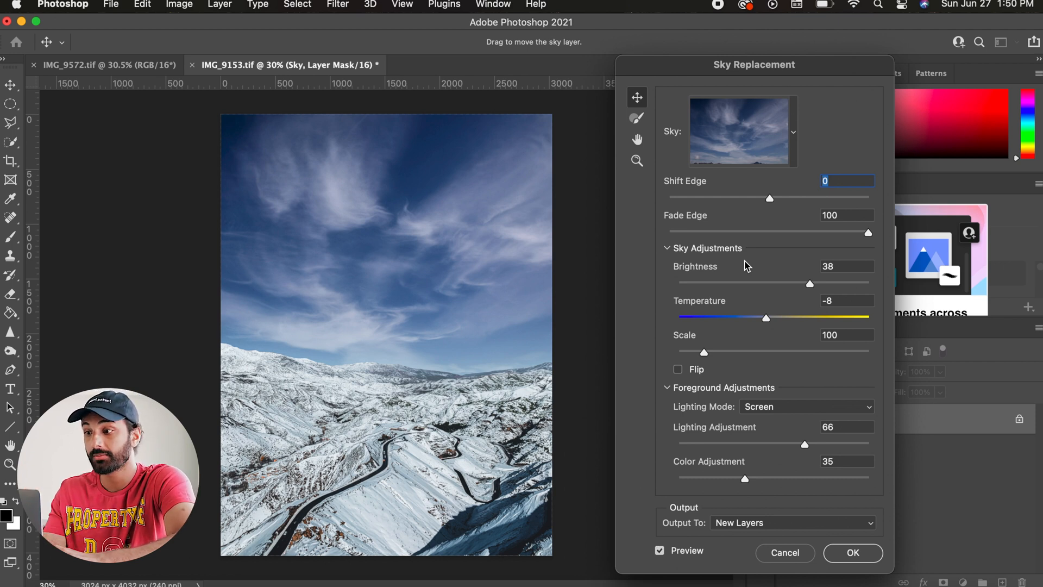
click(852, 558)
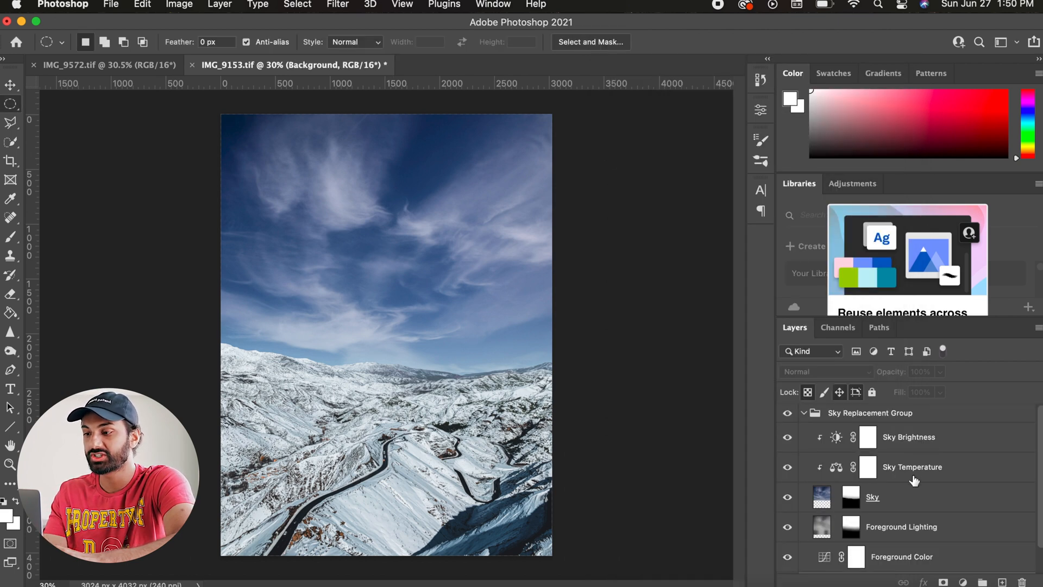
Step: Review the generated sky replacement layers and collapse the Sky Replacement Group
scroll(916, 447, down, 2)
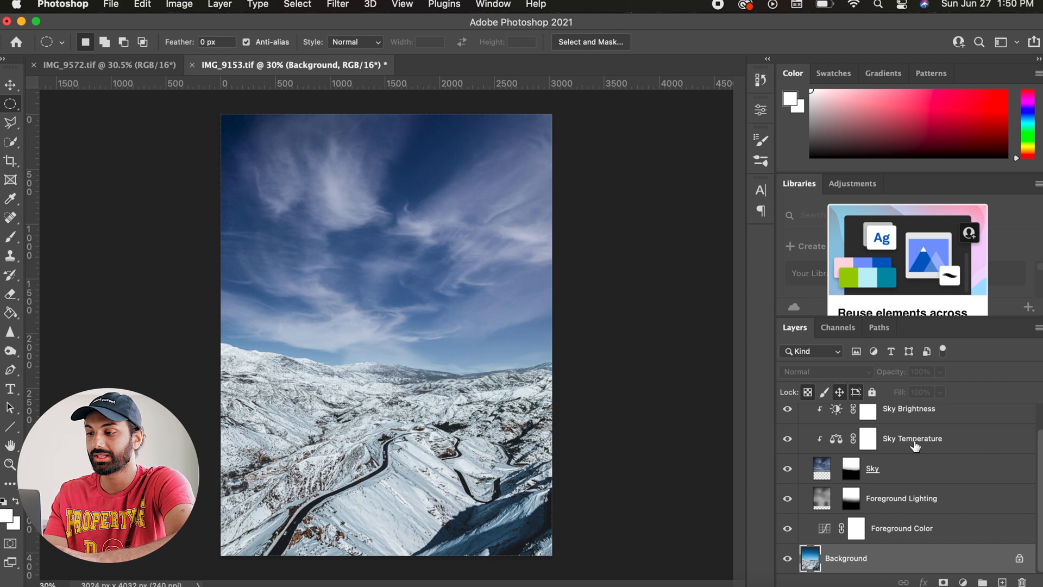
scroll(916, 446, up, 2)
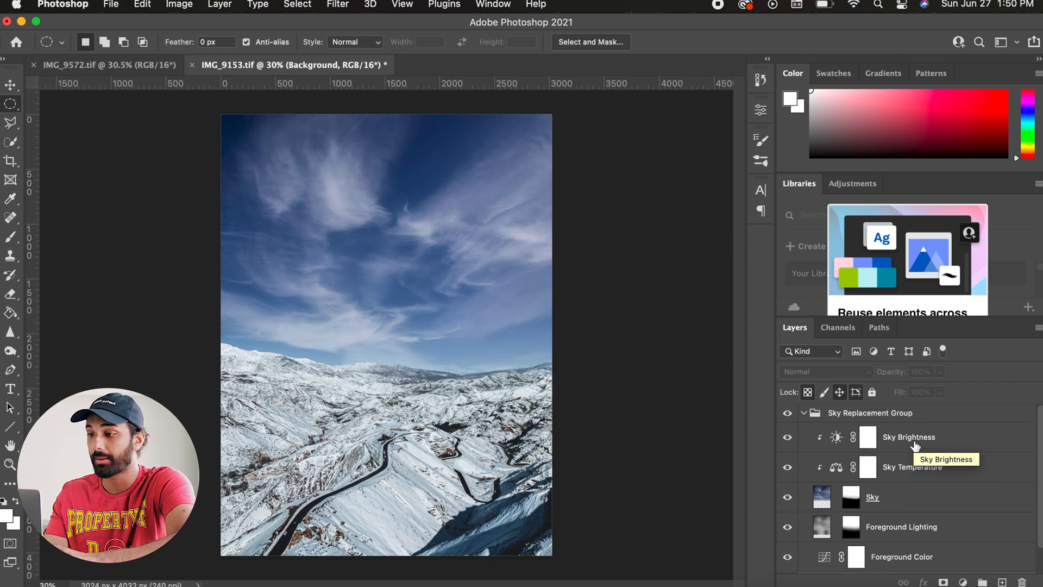
click(804, 413)
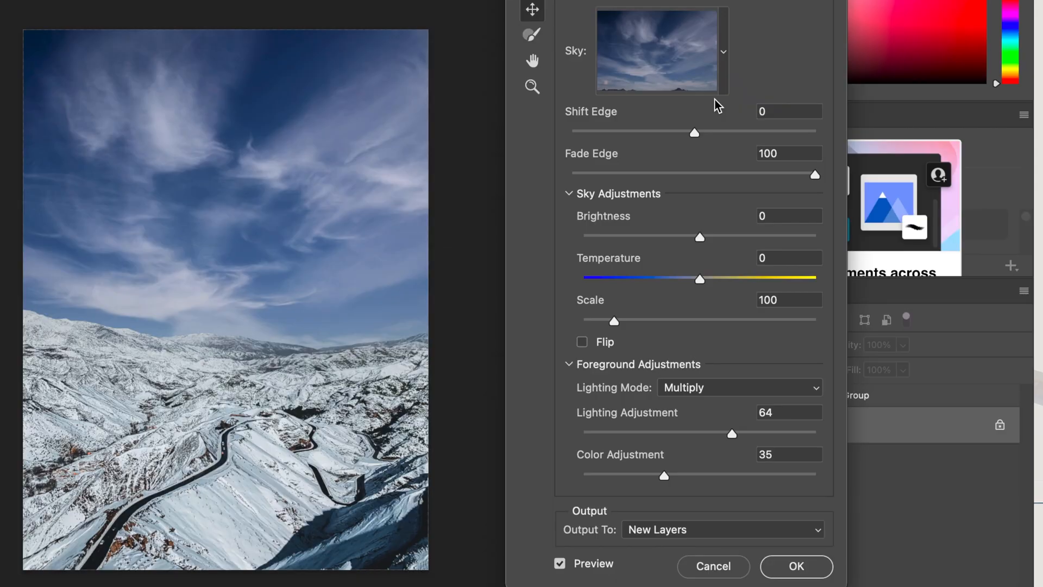
click(723, 52)
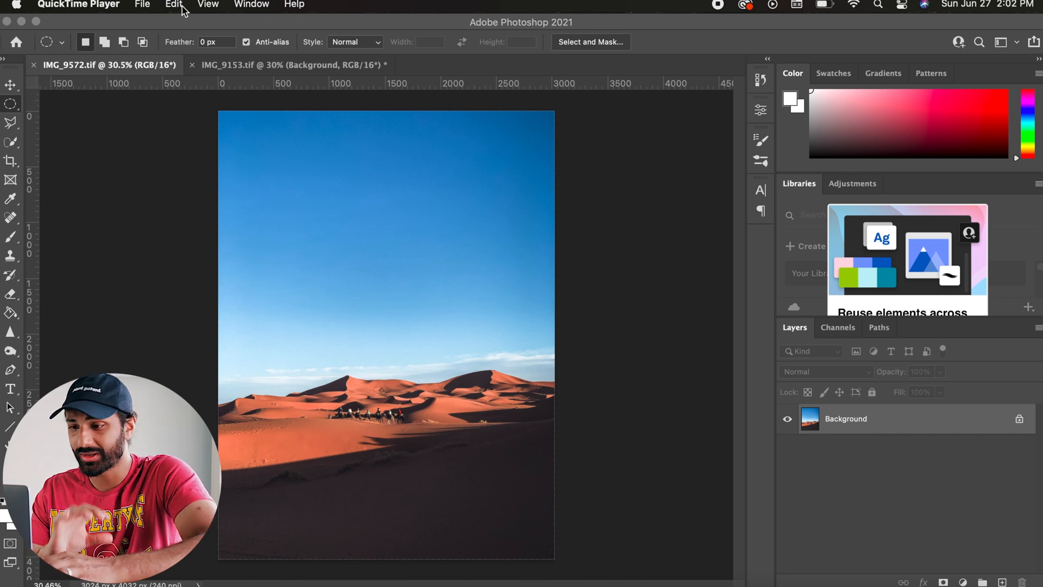
Step: Start Sky Replacement on the desert dunes photo and choose the third Sunsets preset, the one with glowing orange clouds
click(169, 28)
click(143, 4)
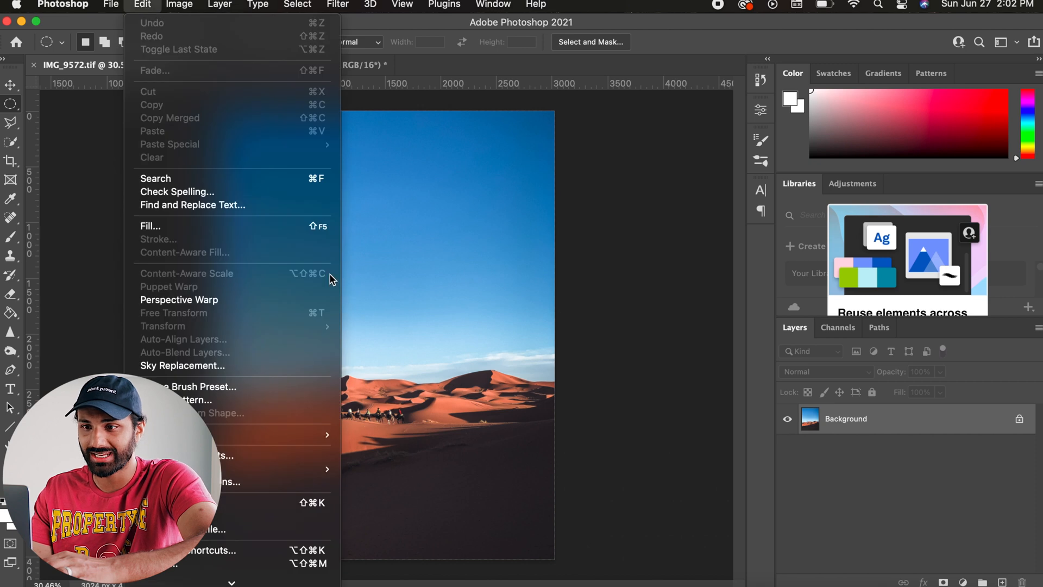
click(242, 365)
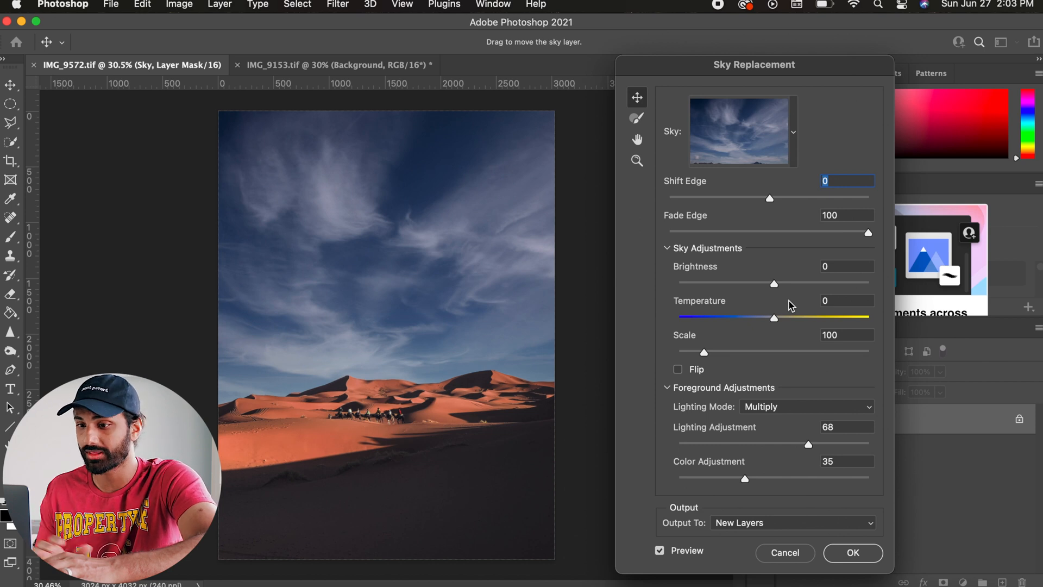
click(795, 137)
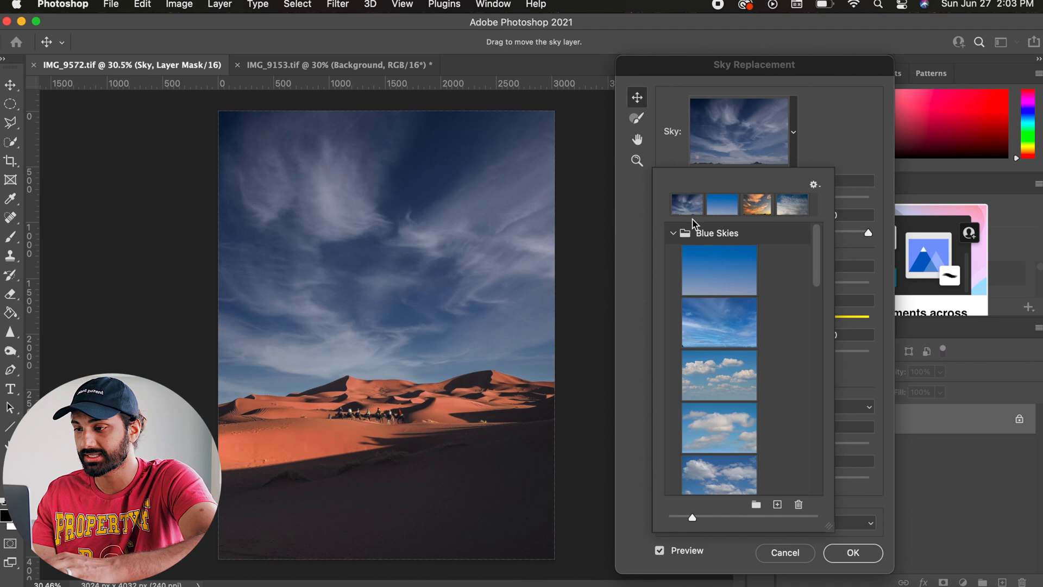
click(673, 234)
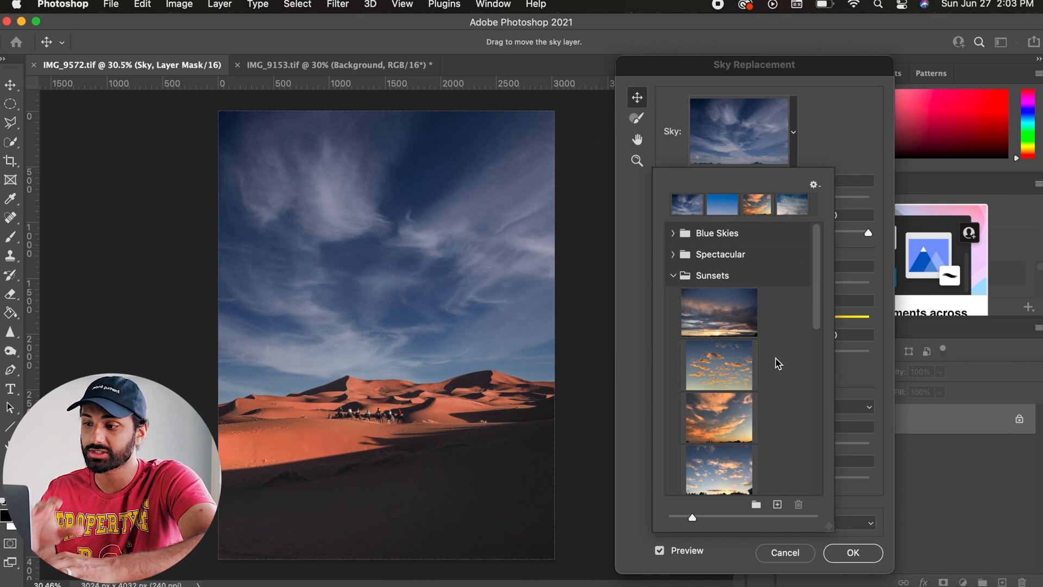
scroll(778, 363, down, 10)
scroll(779, 363, down, 15)
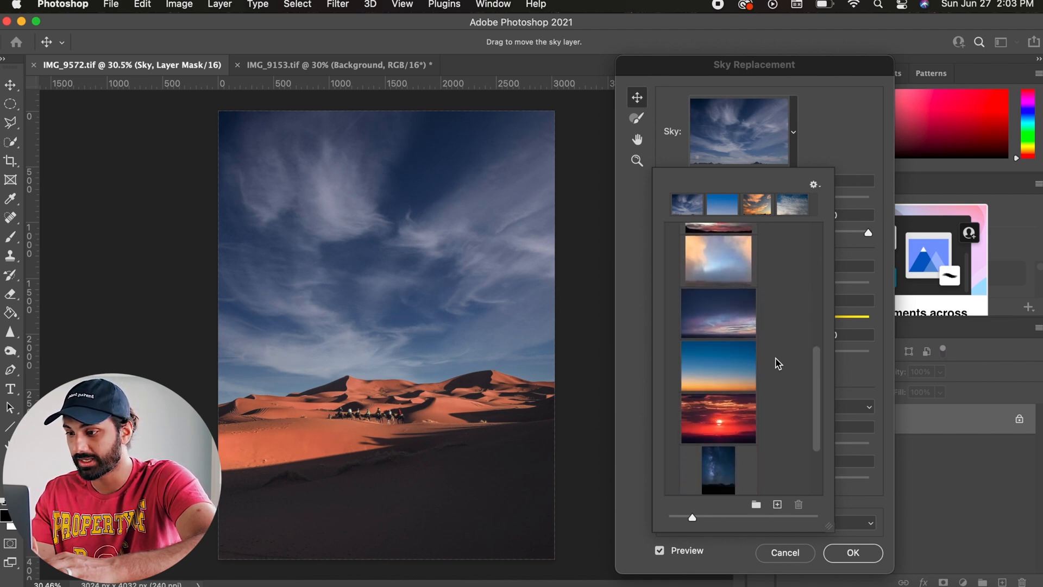
scroll(779, 363, down, 6)
scroll(779, 363, up, 12)
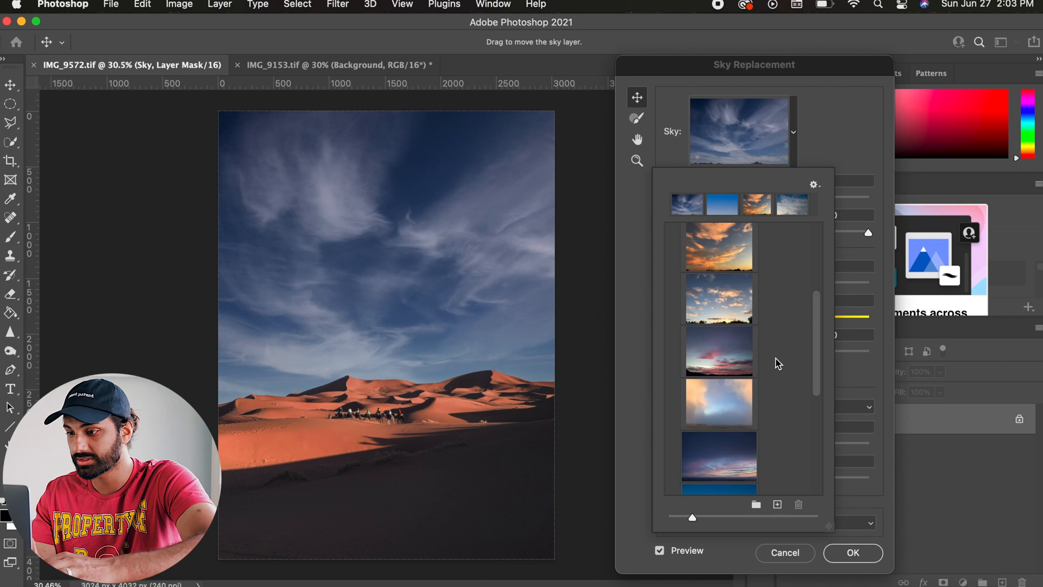
scroll(779, 363, up, 8)
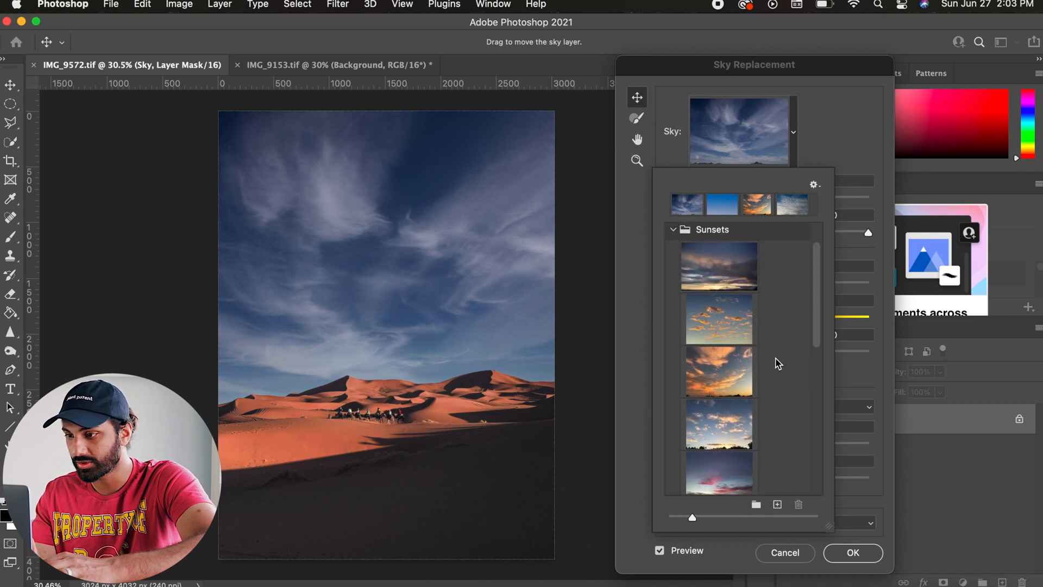
scroll(778, 362, up, 1)
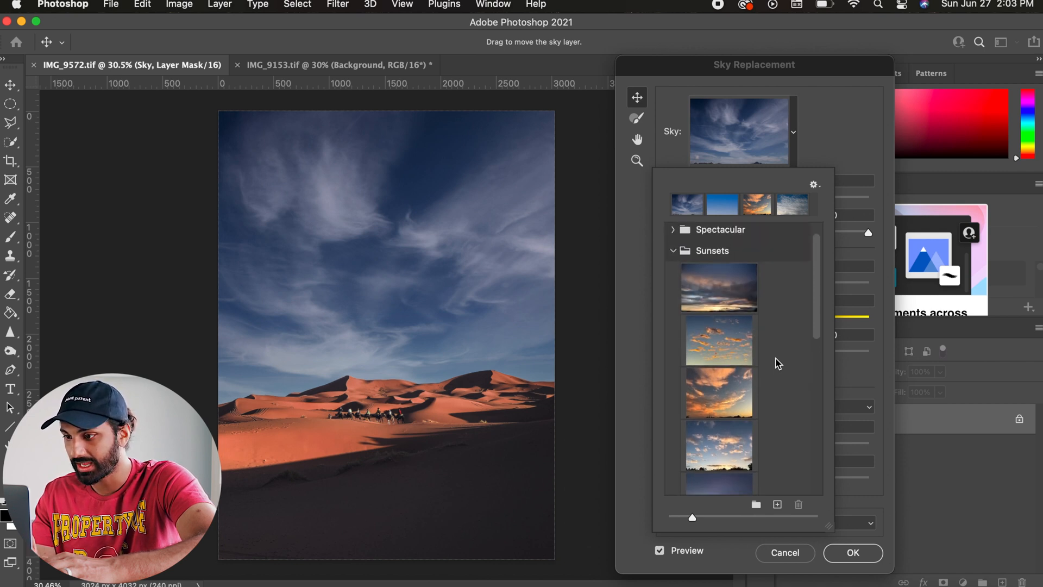
click(723, 390)
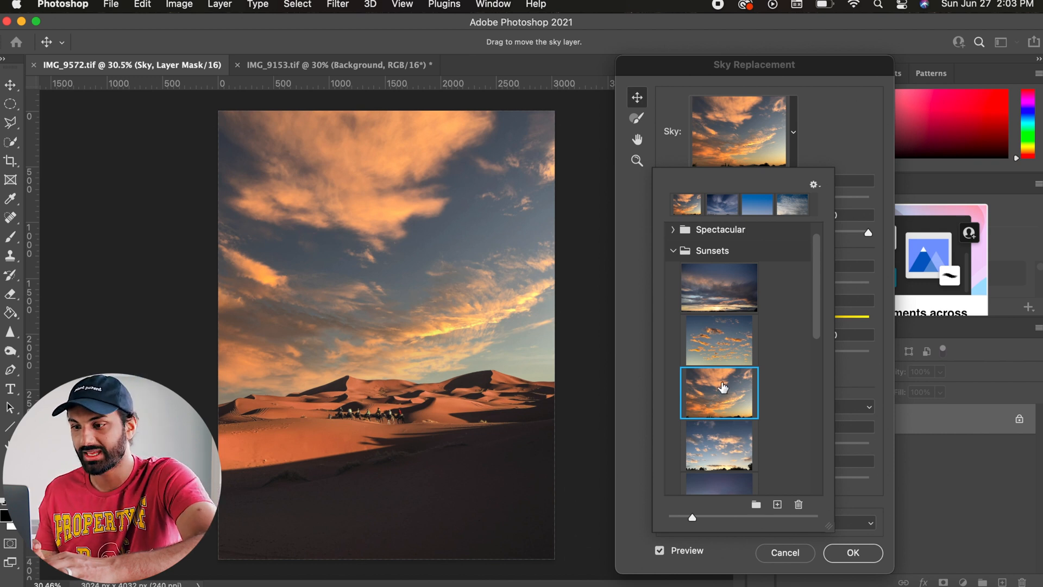
click(825, 142)
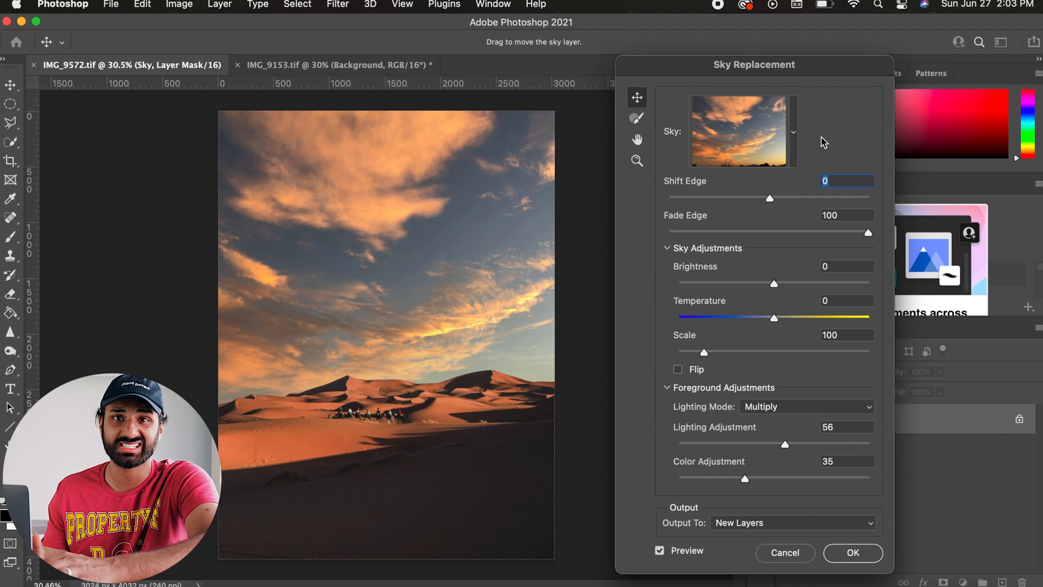
Step: Set the sunset sky's temperature to -25 and its brightness to -13
drag(775, 318, 750, 321)
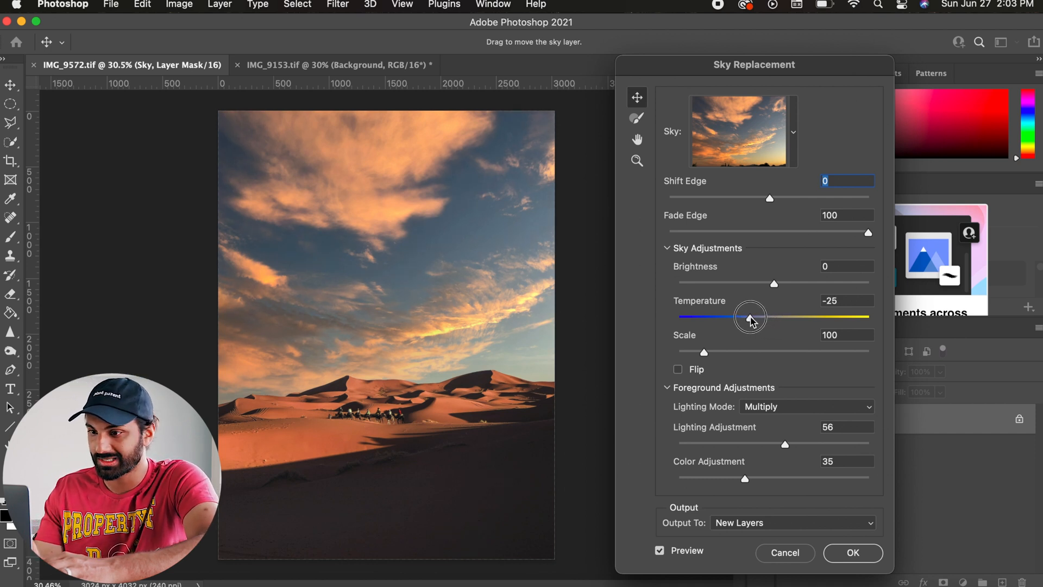
drag(775, 284, 762, 286)
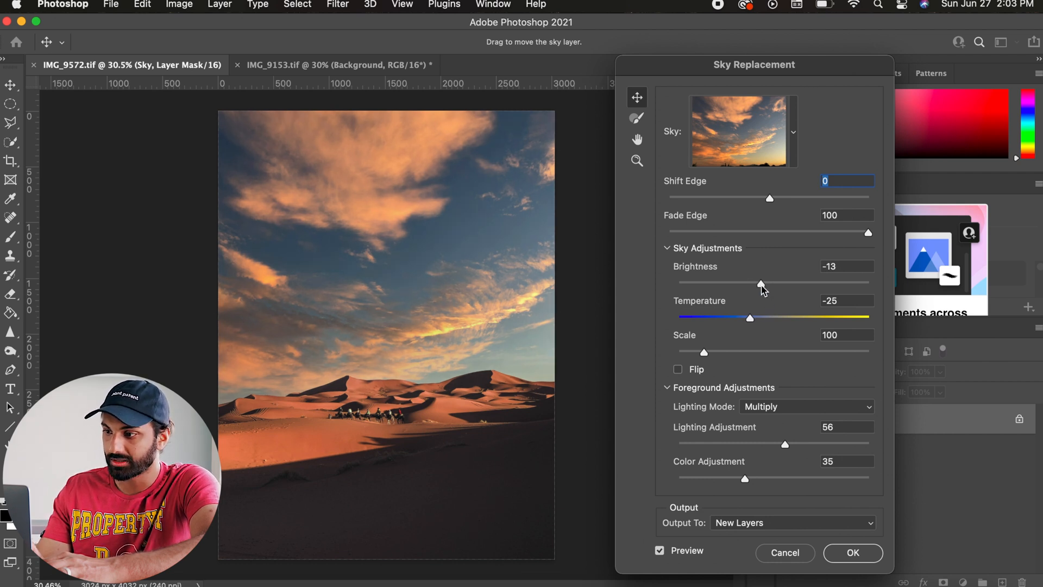